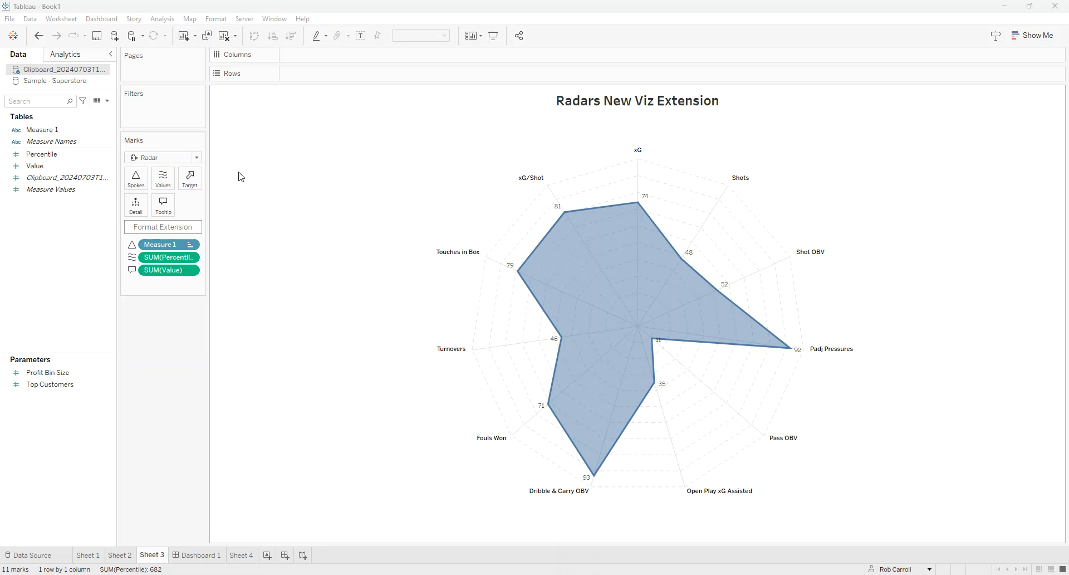
Browse the viz extension catalogue, trying the Tableau + Salesforce, Free and Tableau Public filters, without adding anything
click(198, 159)
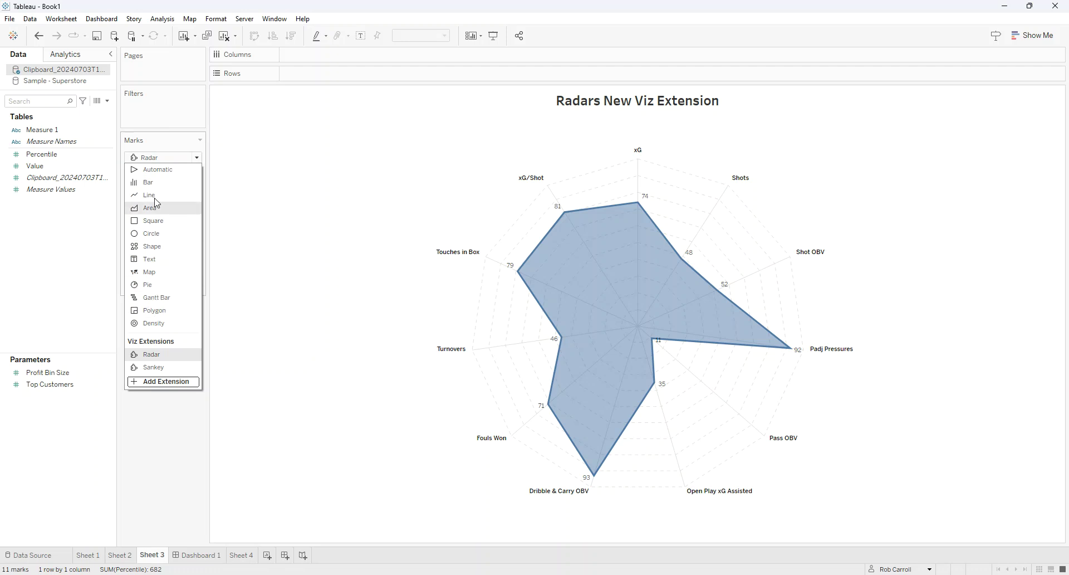
click(163, 382)
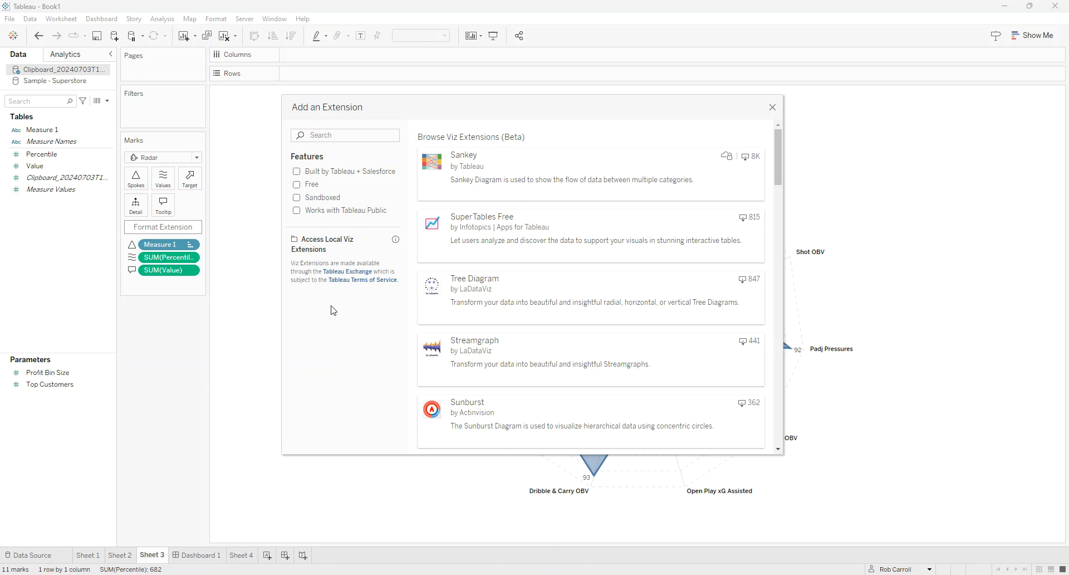
click(297, 172)
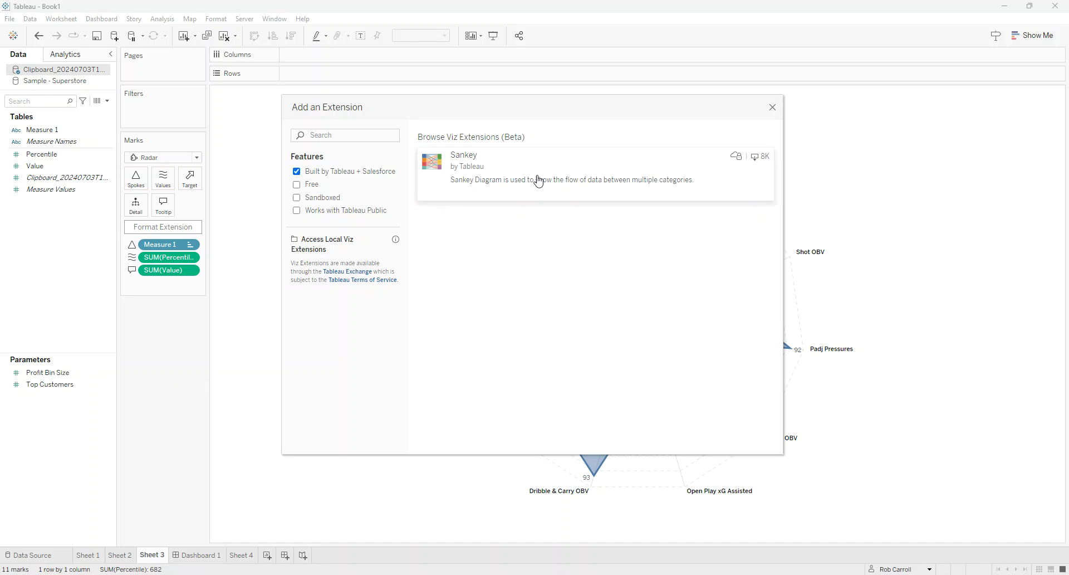
click(297, 184)
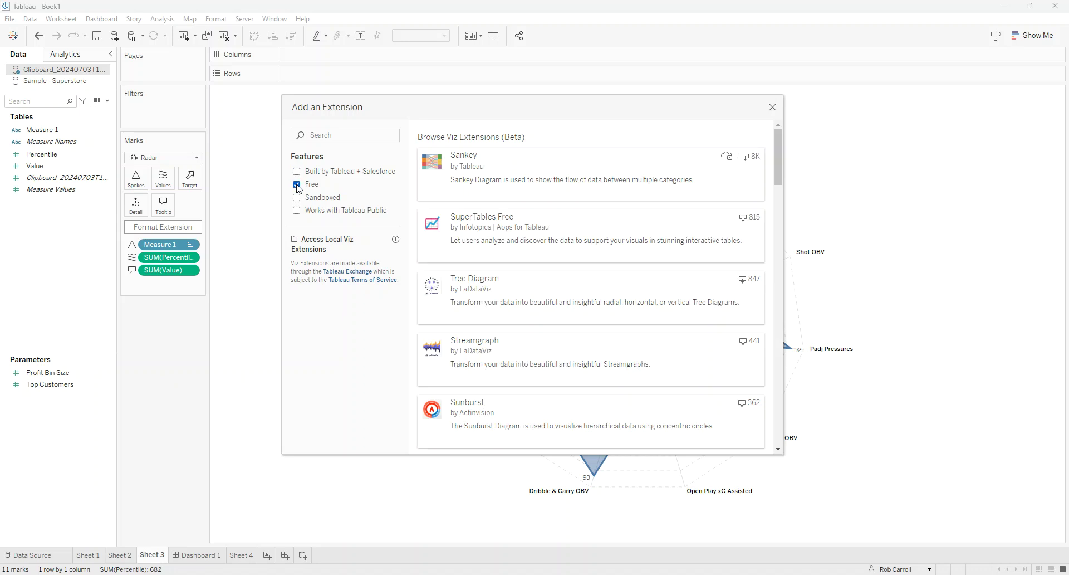
click(297, 185)
click(297, 211)
click(296, 211)
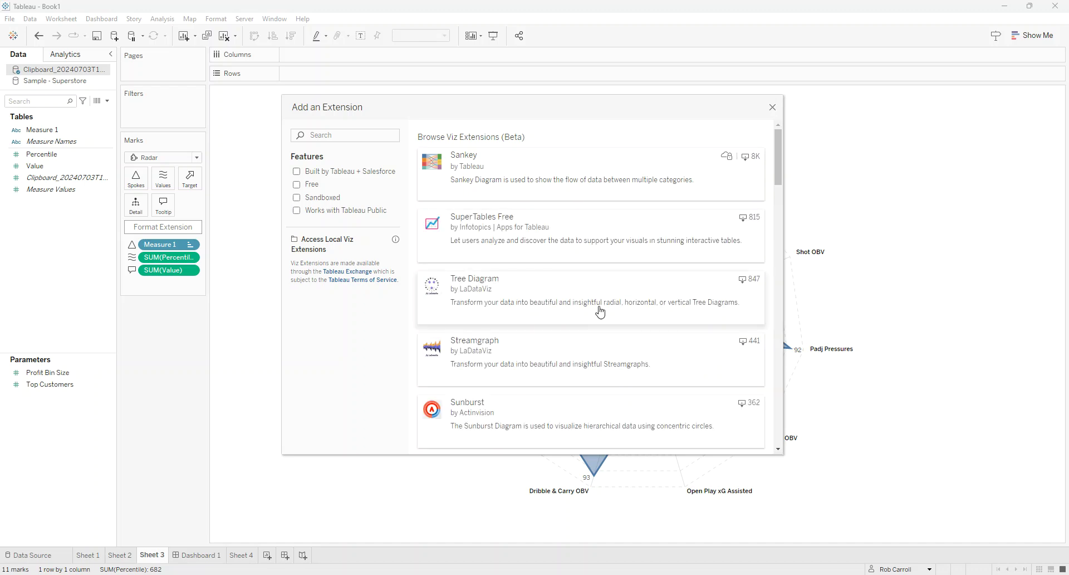
scroll(599, 311, down, 2)
scroll(599, 311, down, 4)
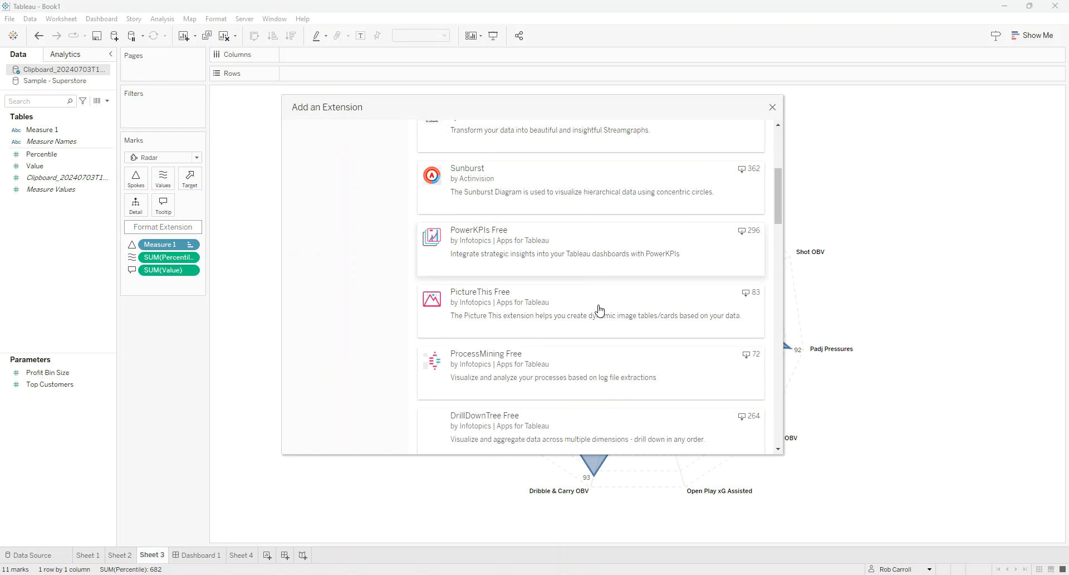
scroll(599, 311, down, 2)
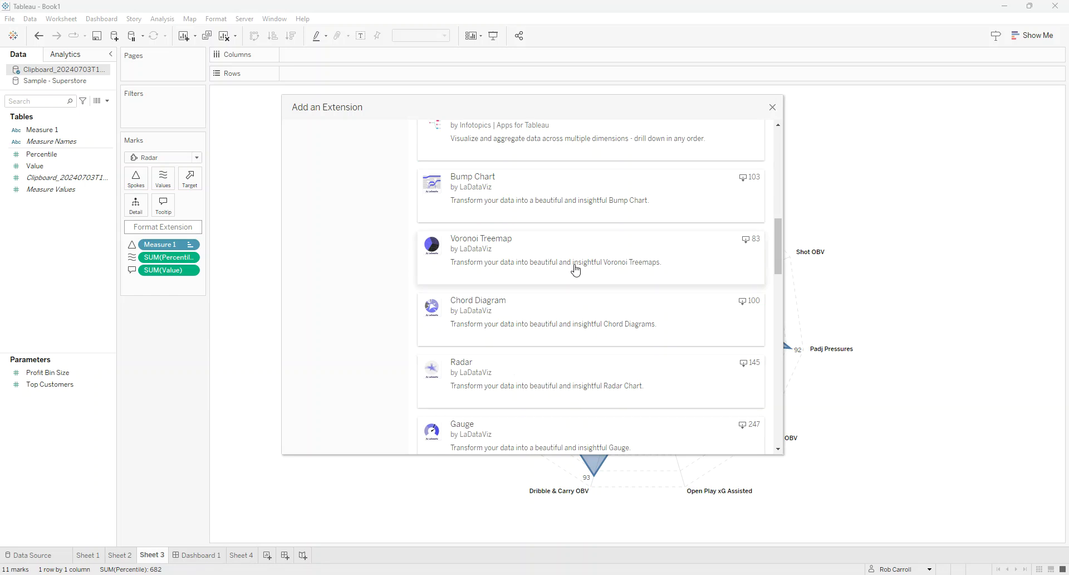
click(772, 107)
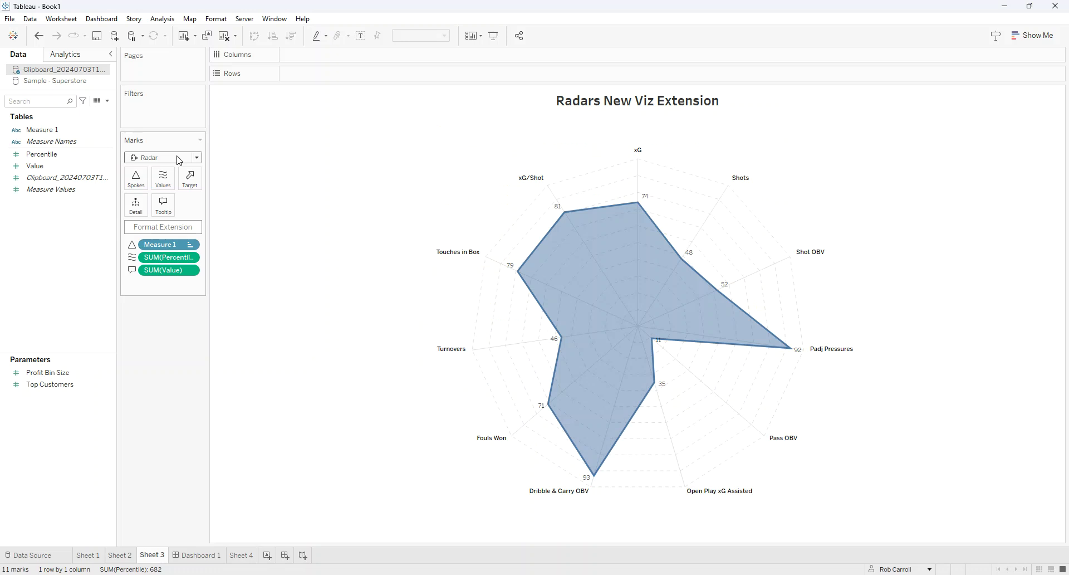
Check the mark type list, then view the player metrics table on the Data Source page
click(197, 157)
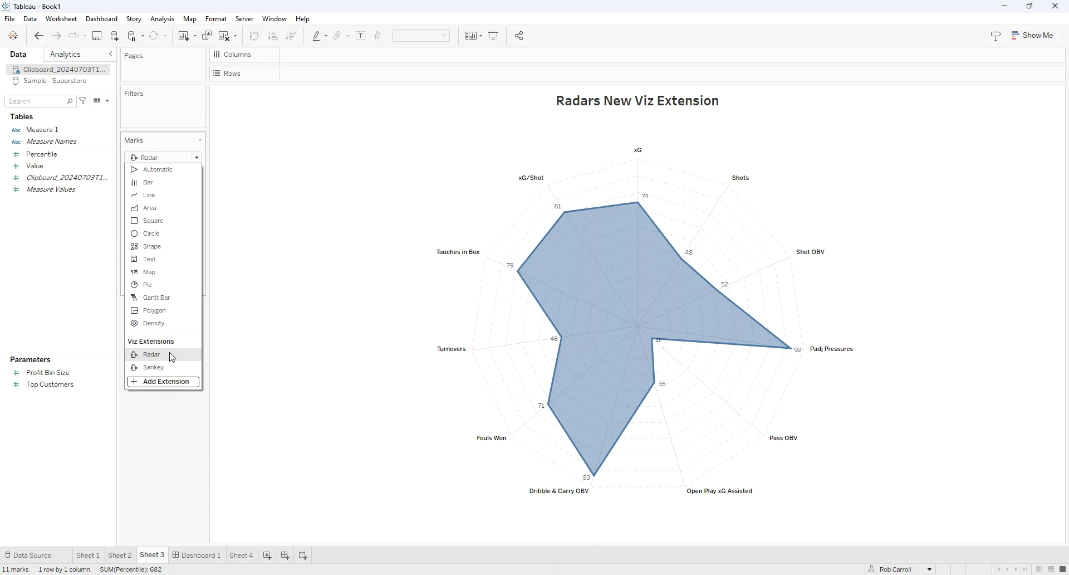
key(Escape)
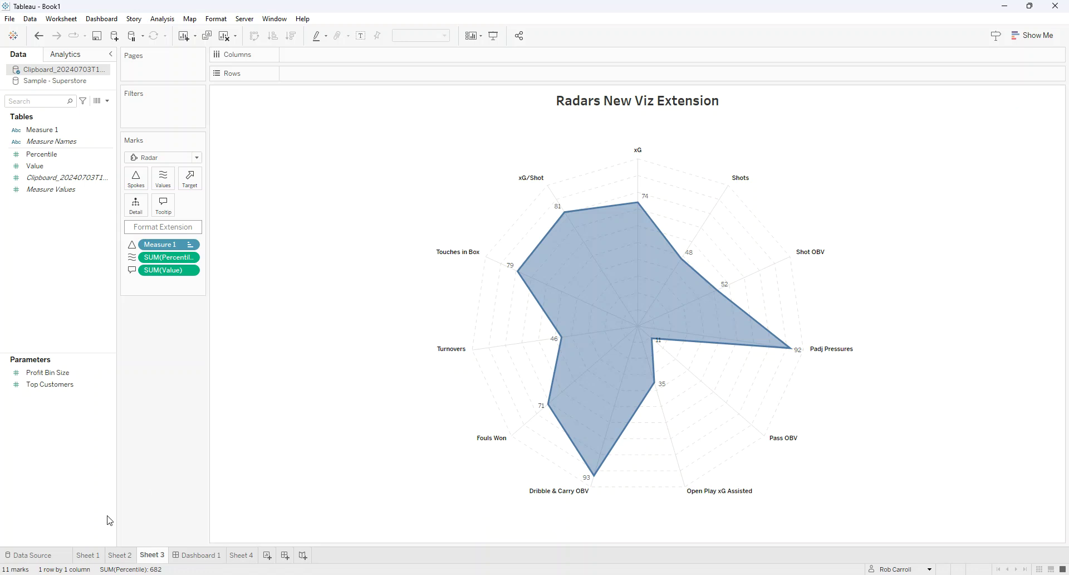
click(34, 555)
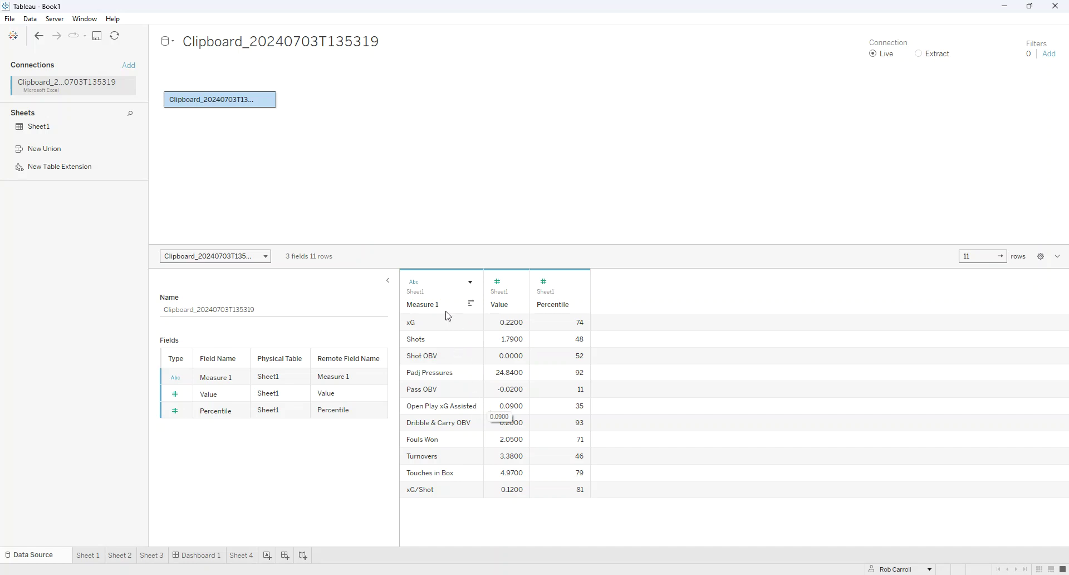
Select the Measure 1 and Percentile columns in the data grid, then return to Sheet 3
drag(448, 317, 452, 493)
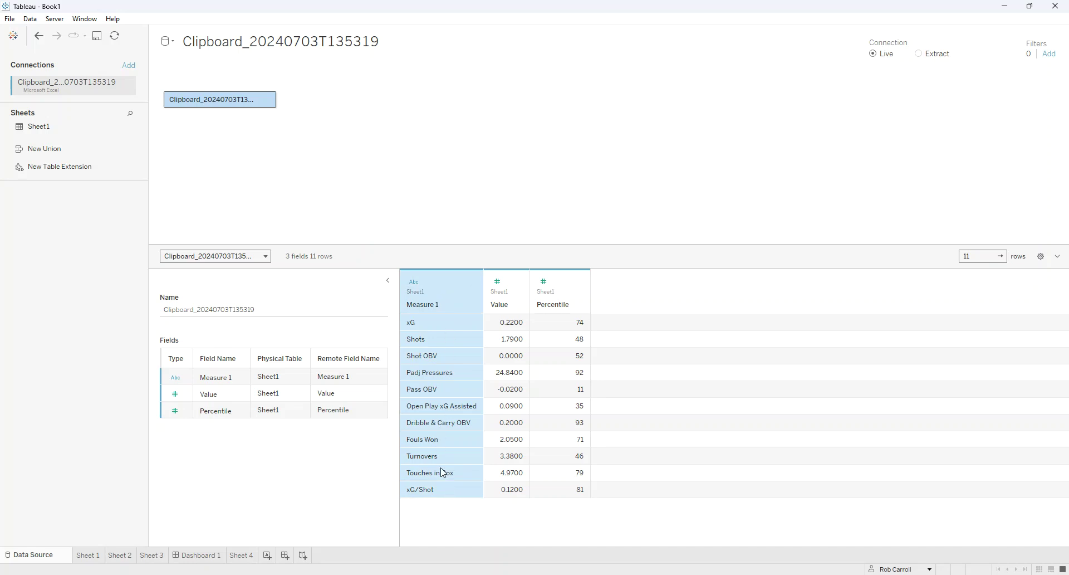
click(447, 386)
drag(443, 327, 441, 493)
drag(567, 330, 566, 493)
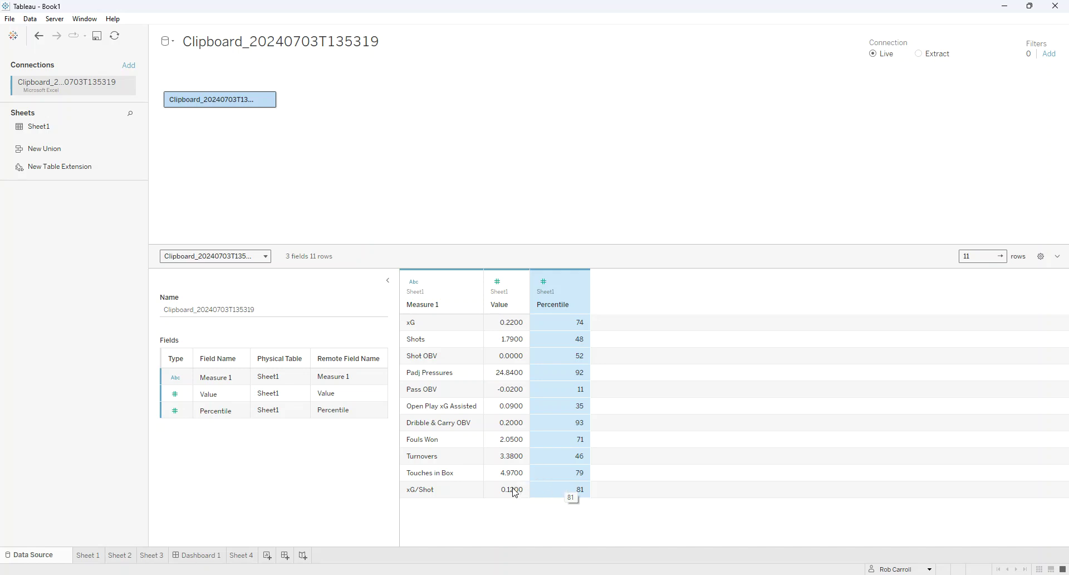
click(158, 555)
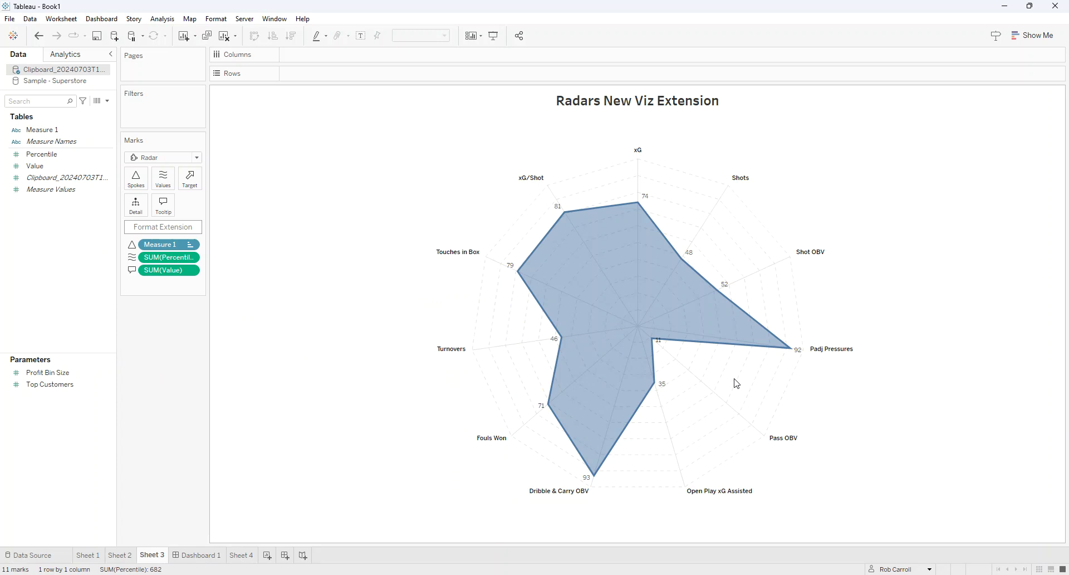
Add a new worksheet, Sheet 5, with its mark type set to the Radar viz extension
click(267, 555)
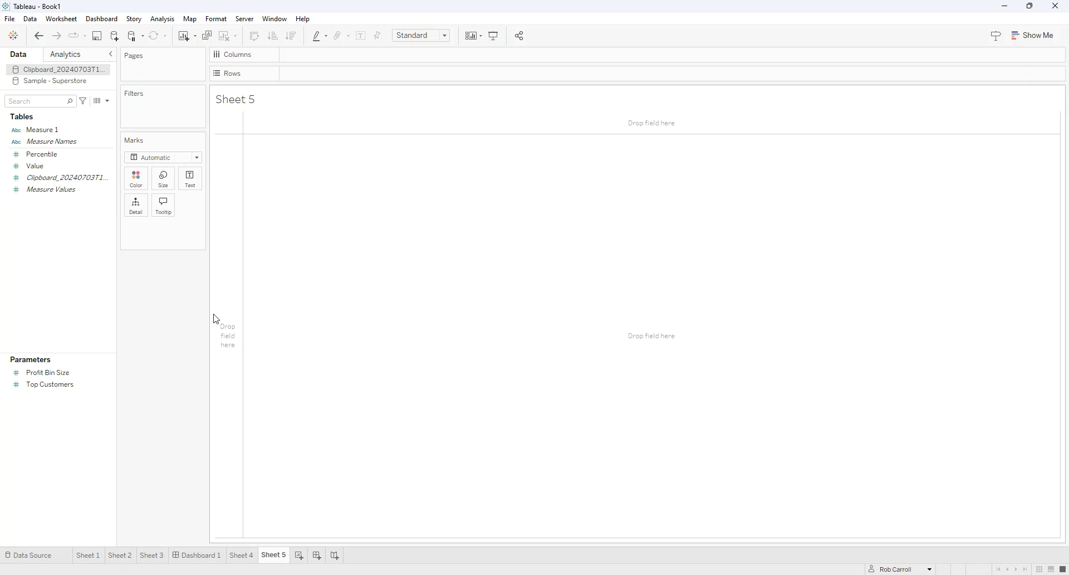
click(197, 157)
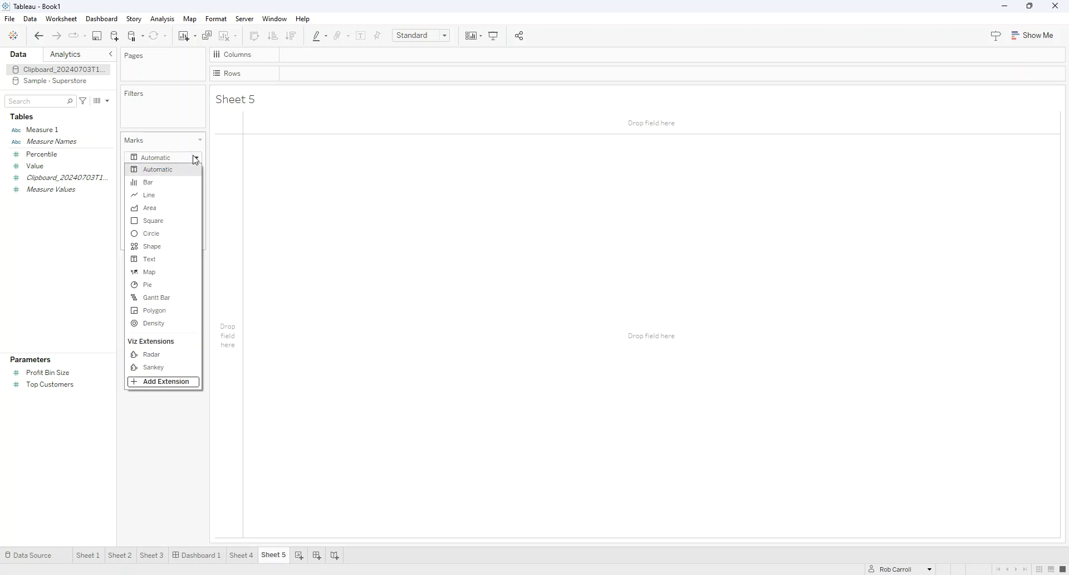
click(151, 355)
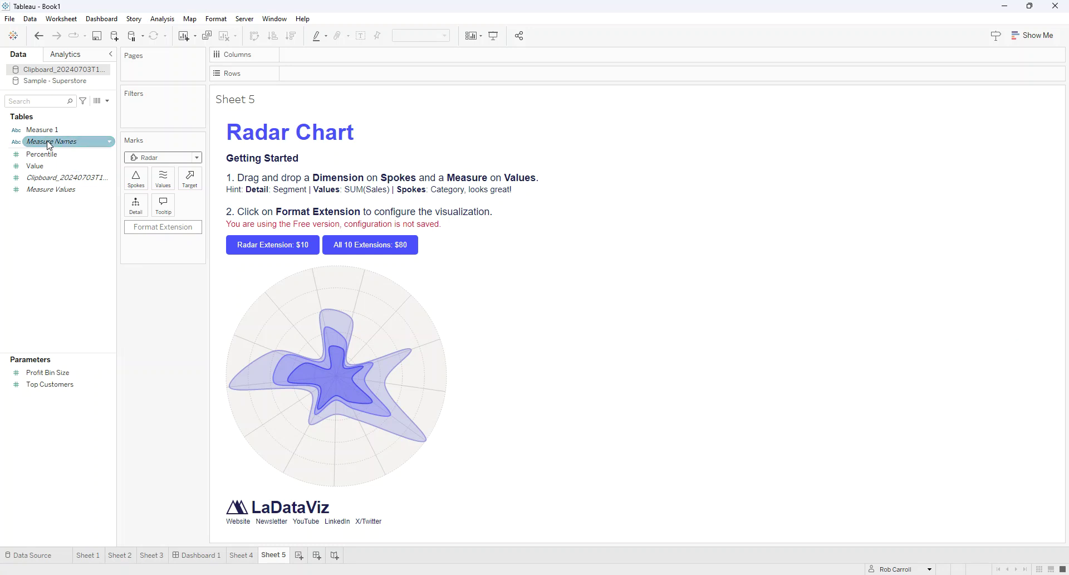
Put Measure 1 on Spokes, SUM(Percentile) on Values and SUM(Value) on Tooltip, comparing against Sheet 3
drag(34, 129, 136, 185)
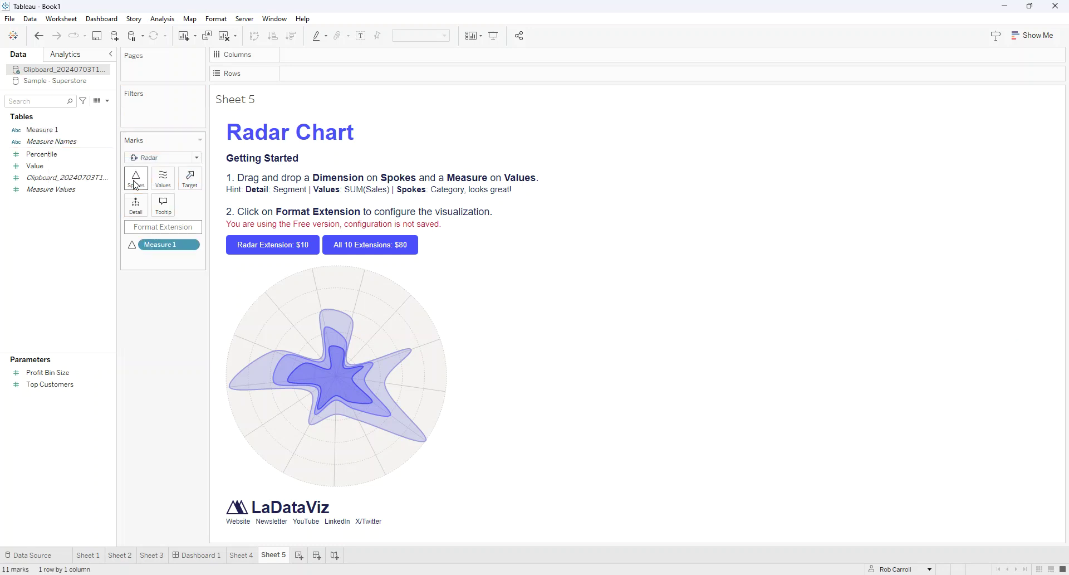
drag(40, 154, 164, 184)
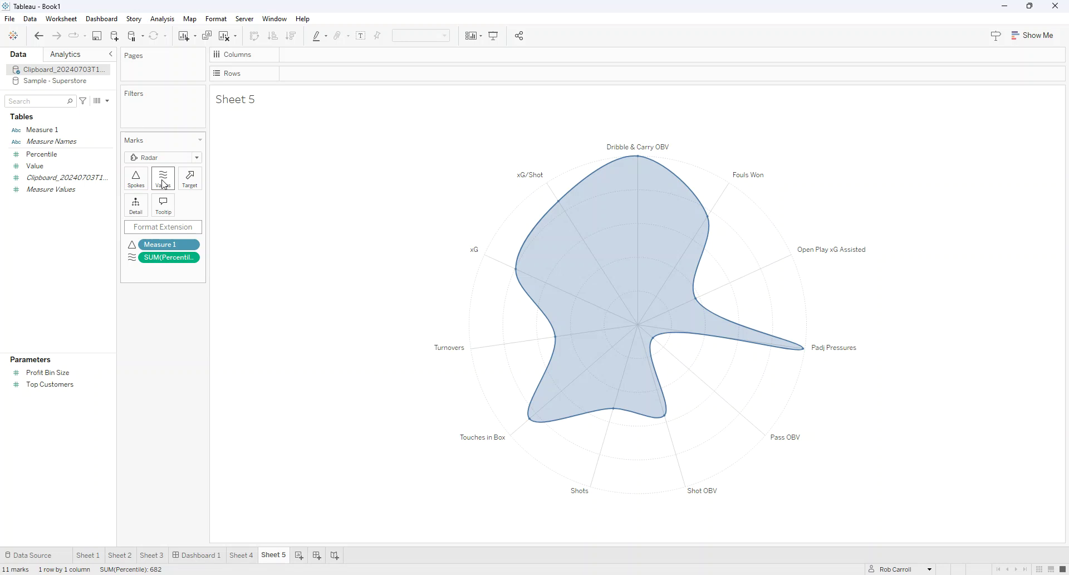
click(149, 555)
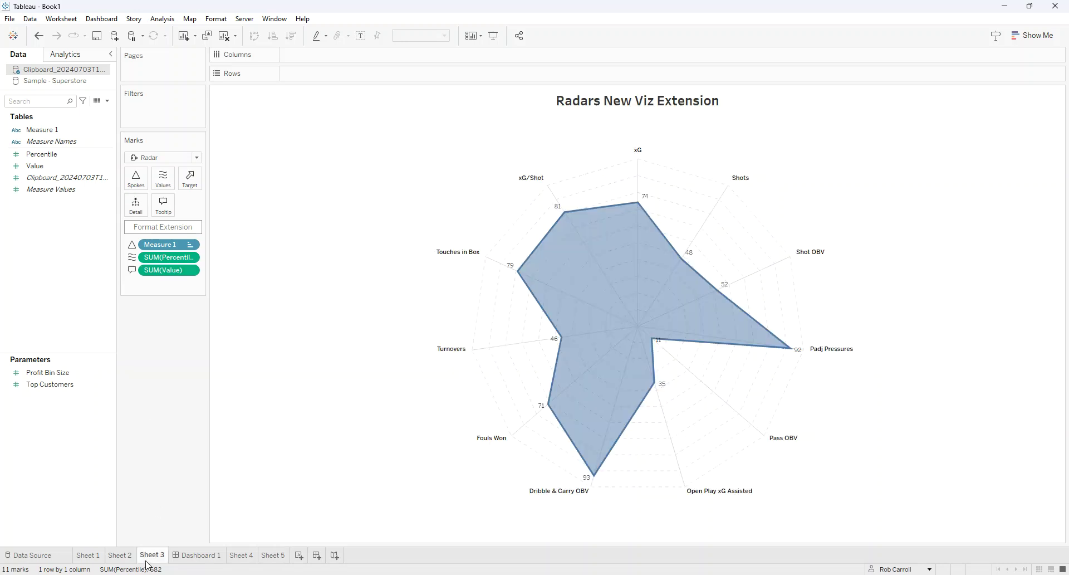
click(273, 555)
click(44, 167)
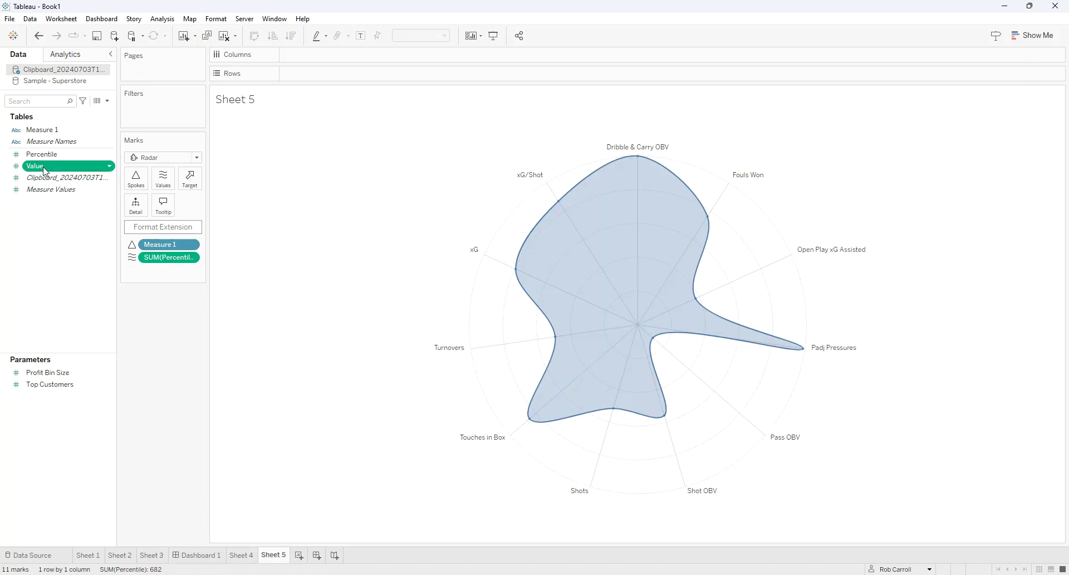
drag(45, 170, 165, 208)
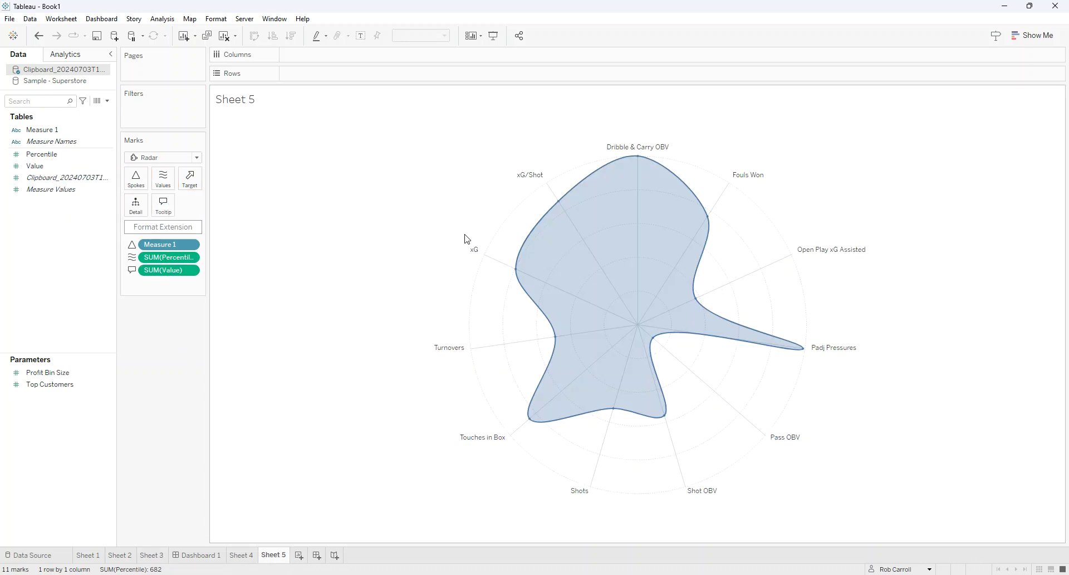
mouse_move(518, 274)
mouse_move(559, 204)
In the radar configuration, try Cardinal and CatmullRom, then settle on the Linear line style
click(169, 231)
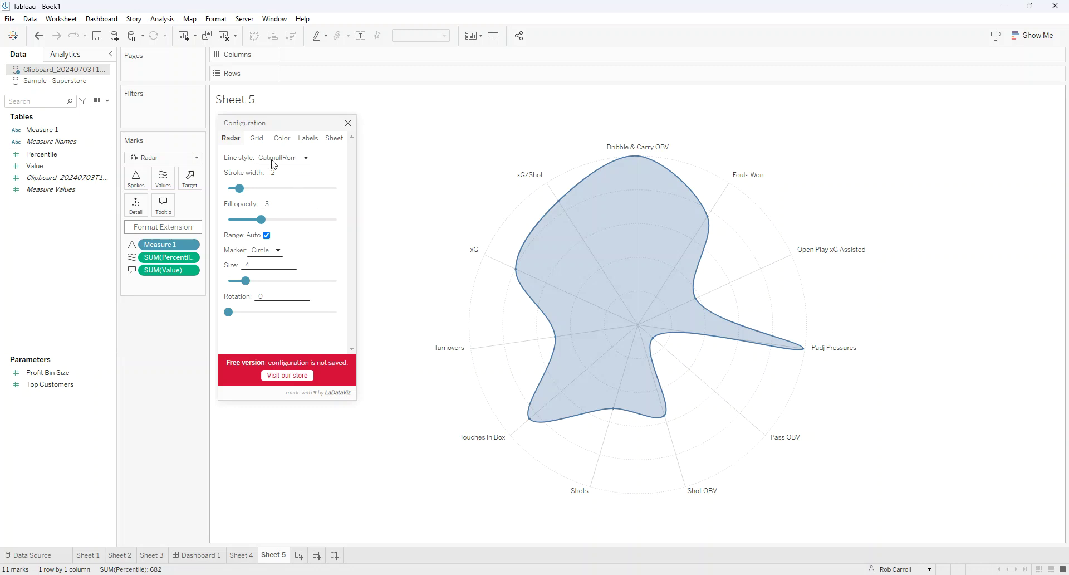
click(308, 160)
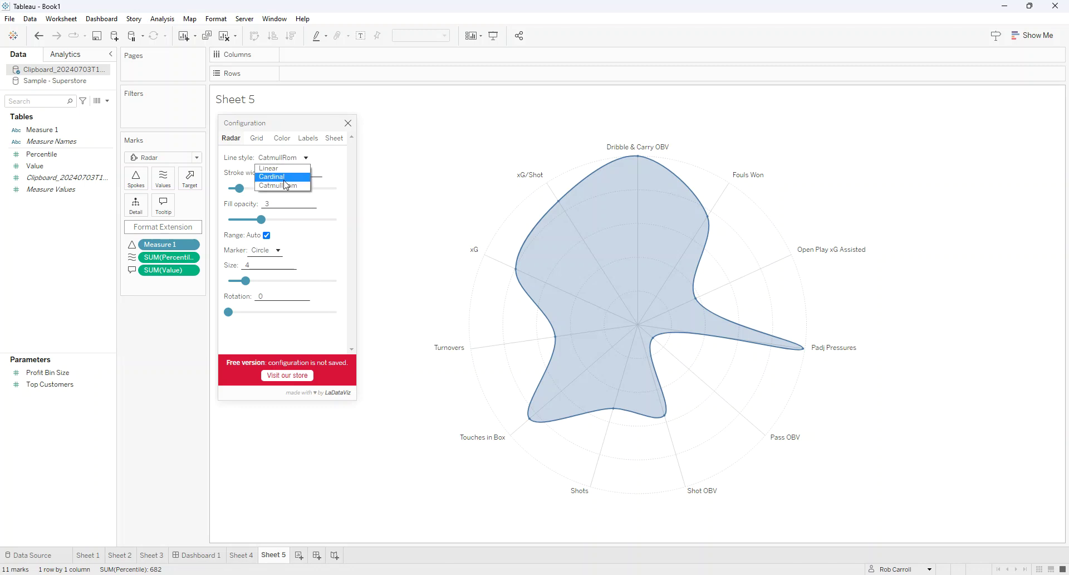
click(279, 169)
click(282, 158)
click(284, 177)
click(288, 161)
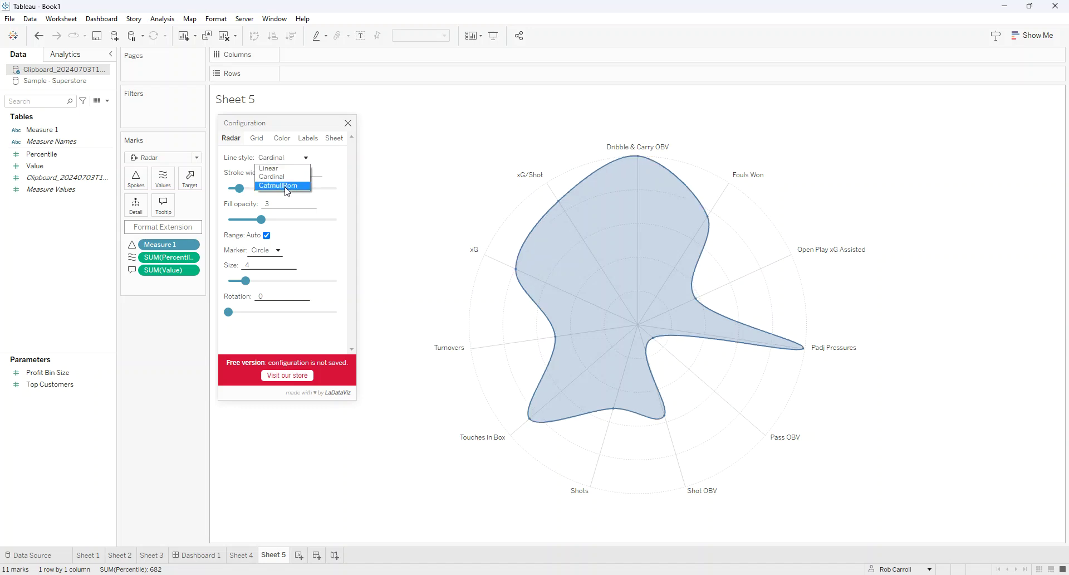
click(286, 186)
click(294, 161)
click(296, 168)
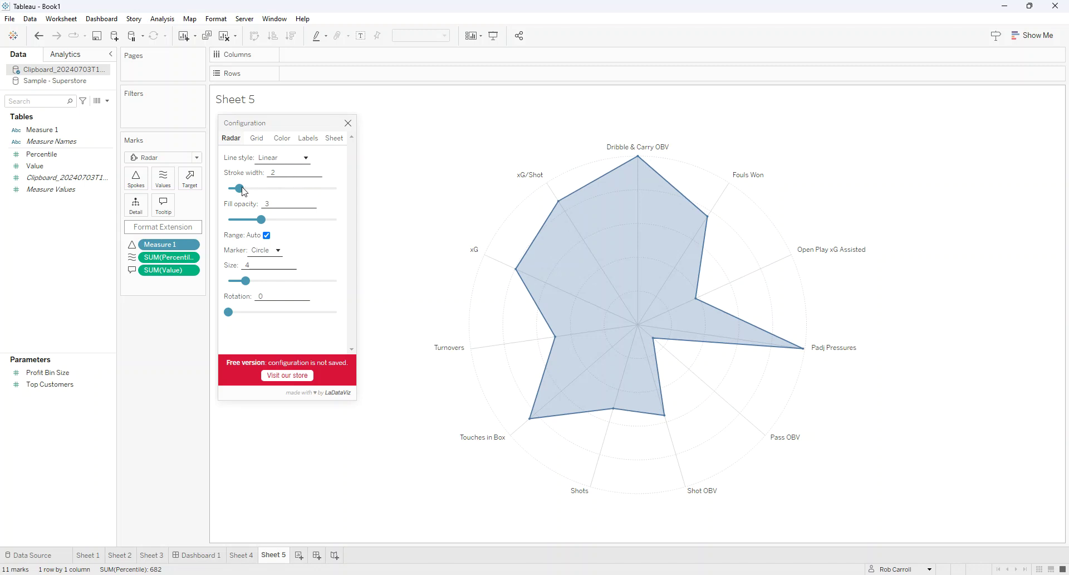
Set stroke width 3.5, fill opacity 4 and a fixed range maximum of 100
click(248, 192)
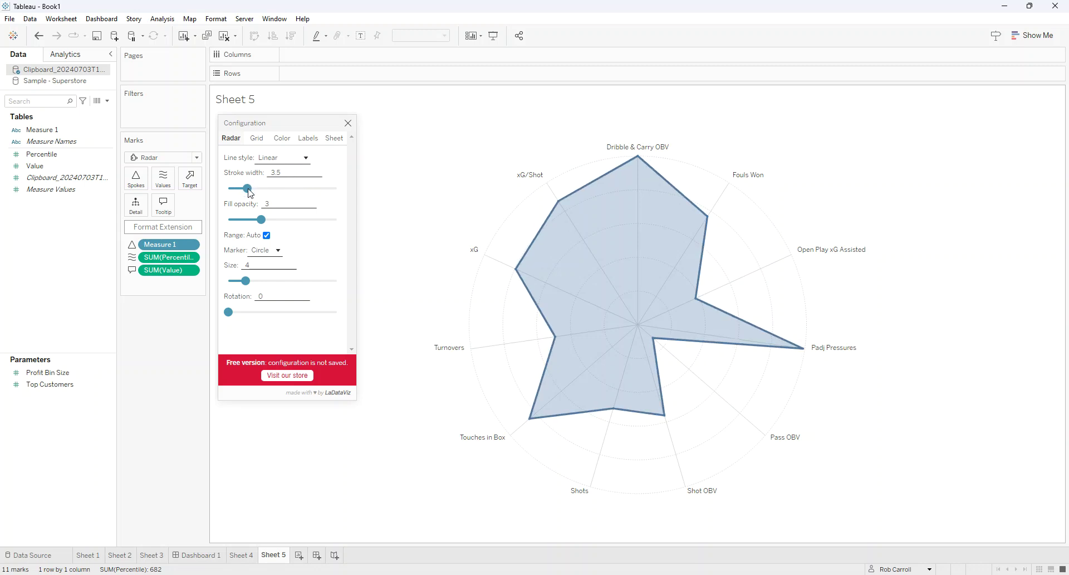
drag(261, 222, 272, 224)
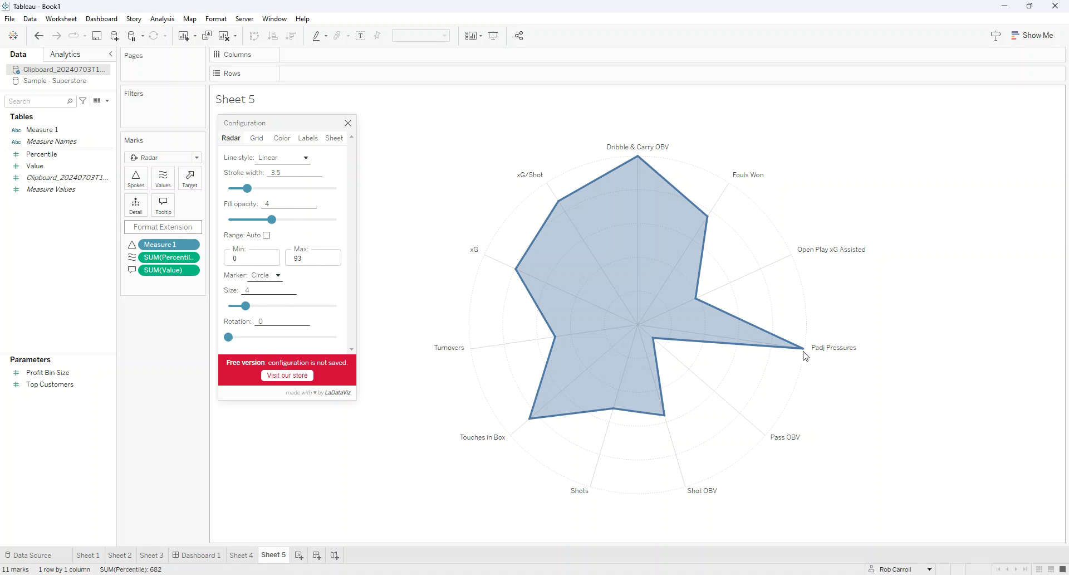
mouse_move(805, 352)
key(Return)
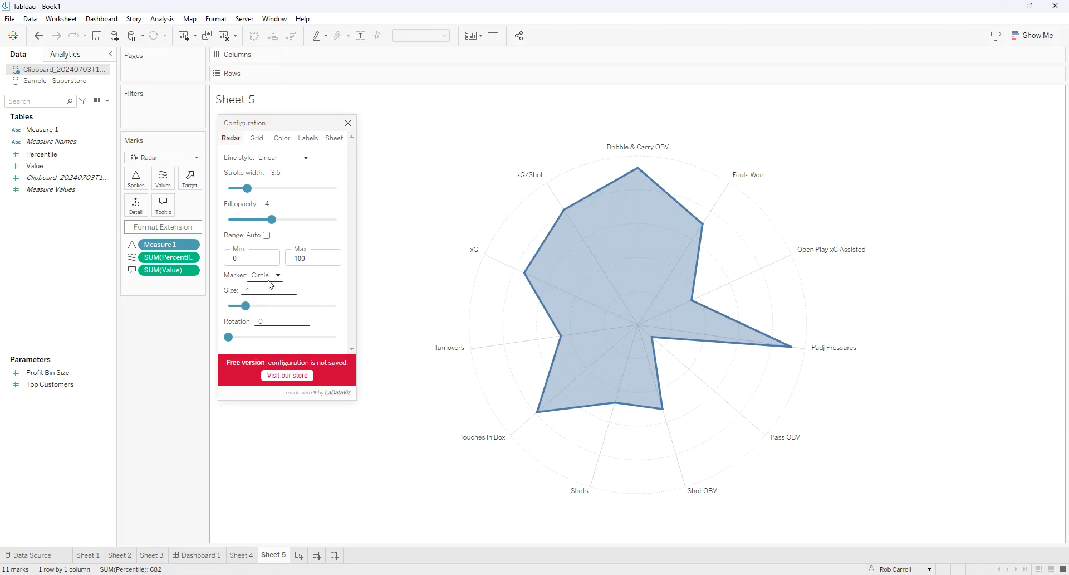
Give the grid 10 rings, dash spacing 5 and the Straight style
click(255, 140)
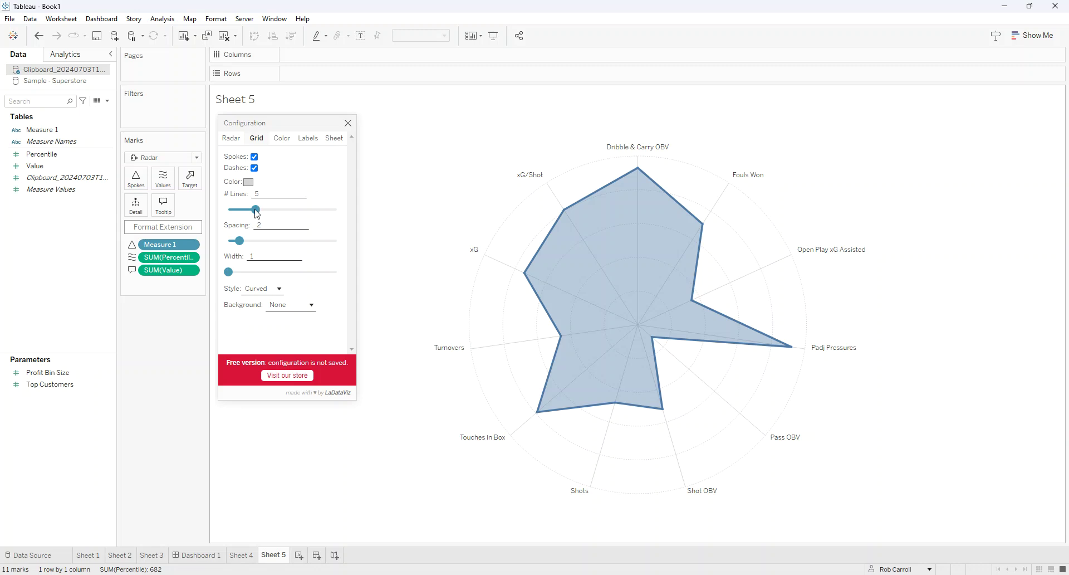
drag(255, 210, 283, 210)
drag(239, 240, 229, 276)
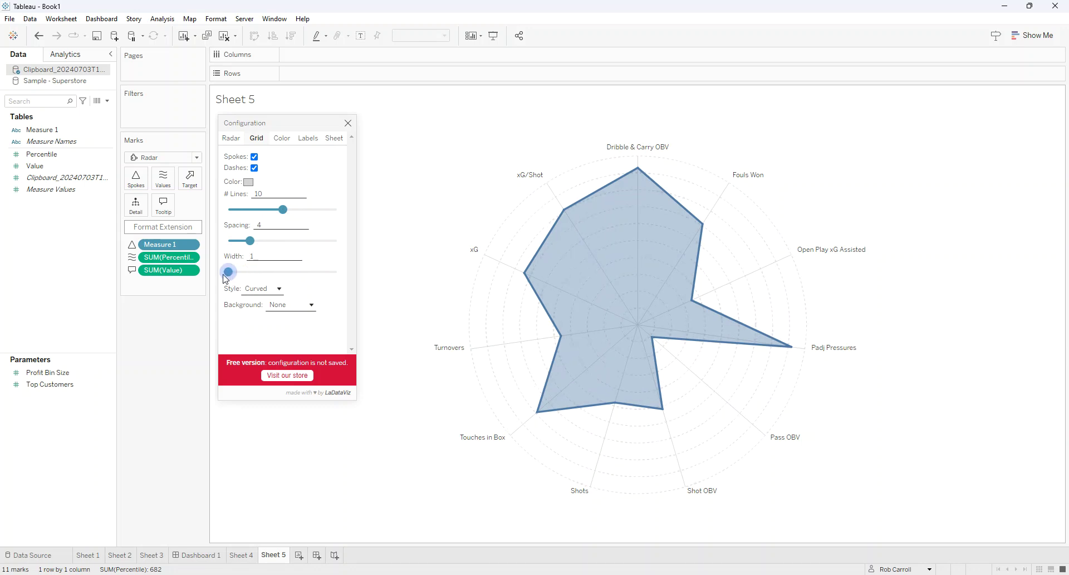
click(279, 289)
click(265, 310)
Turn on Radar Show Labels to display percentile values, then close the configuration
click(282, 139)
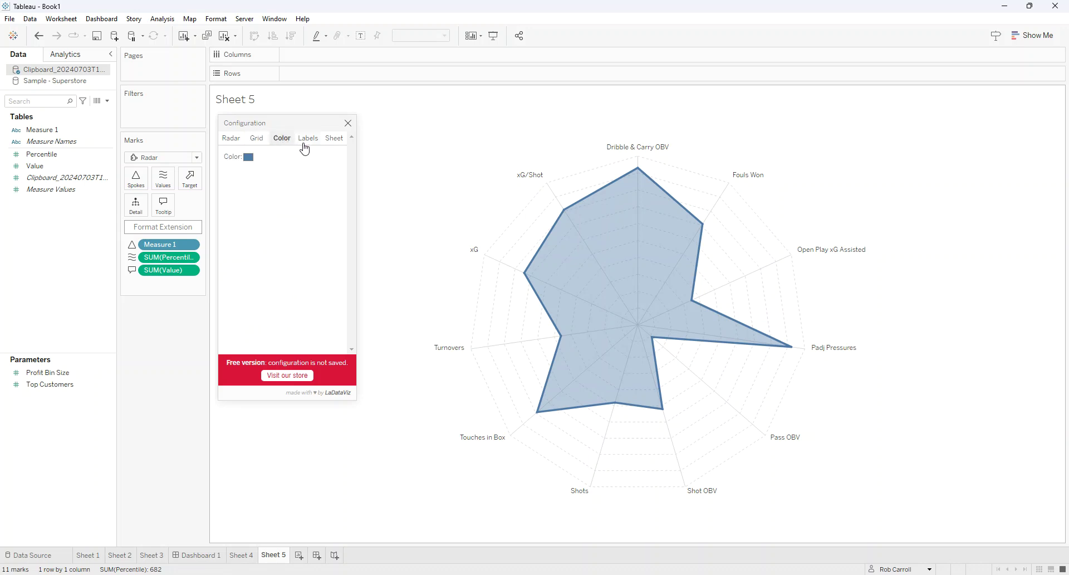
click(307, 141)
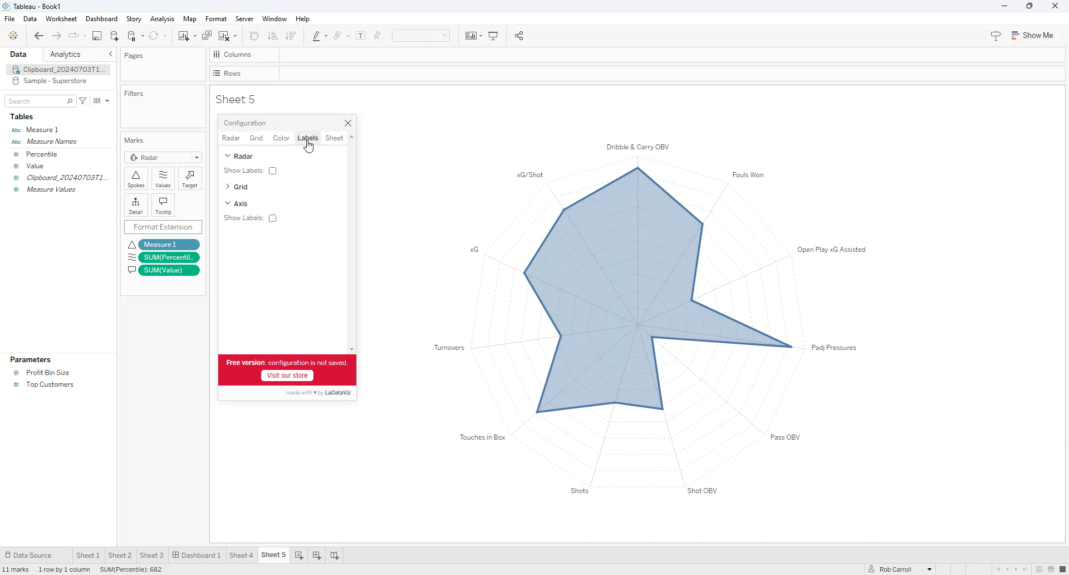
click(272, 171)
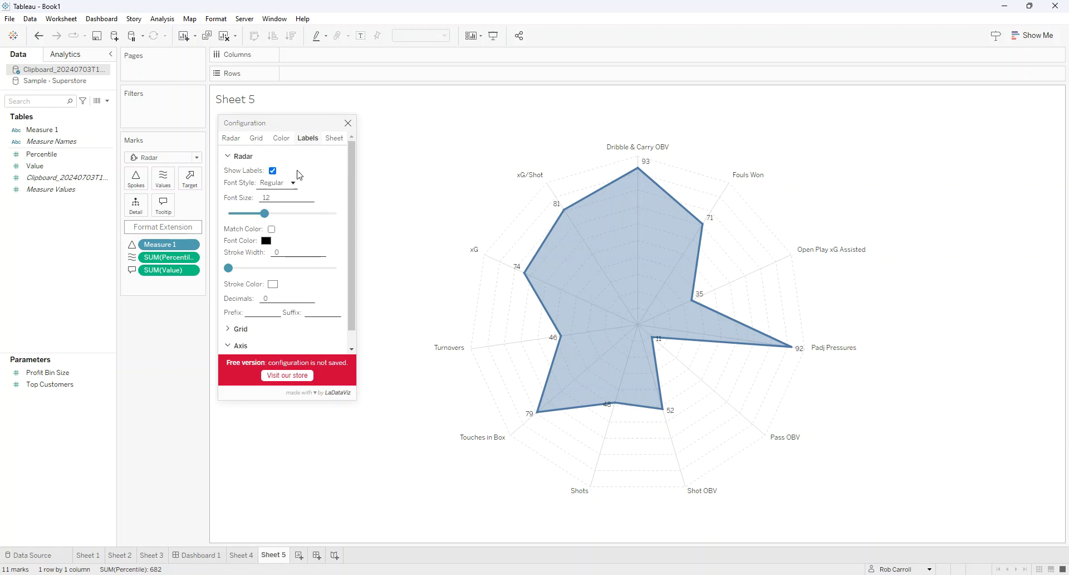
click(334, 139)
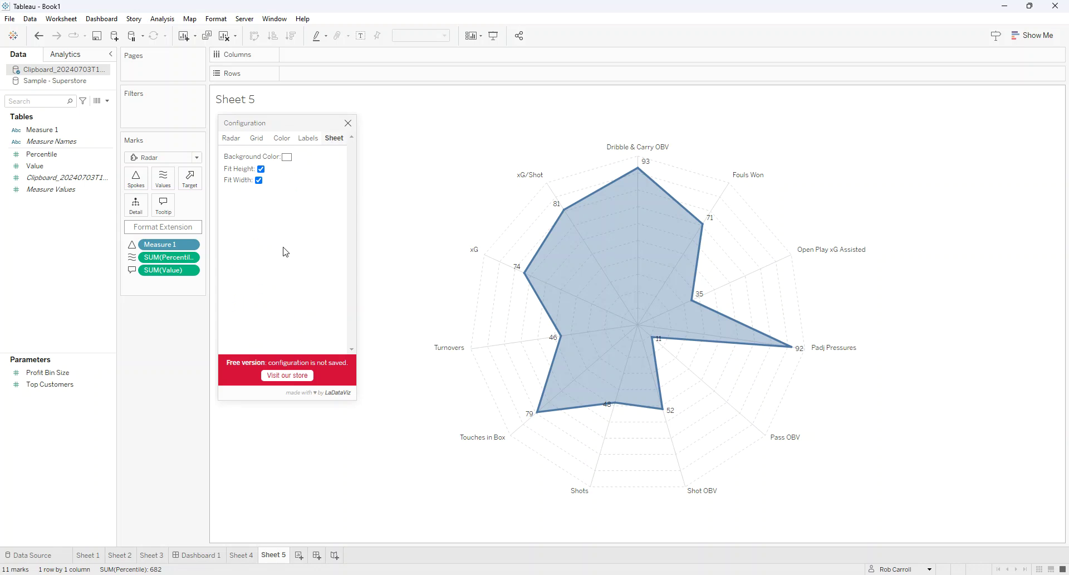
click(349, 124)
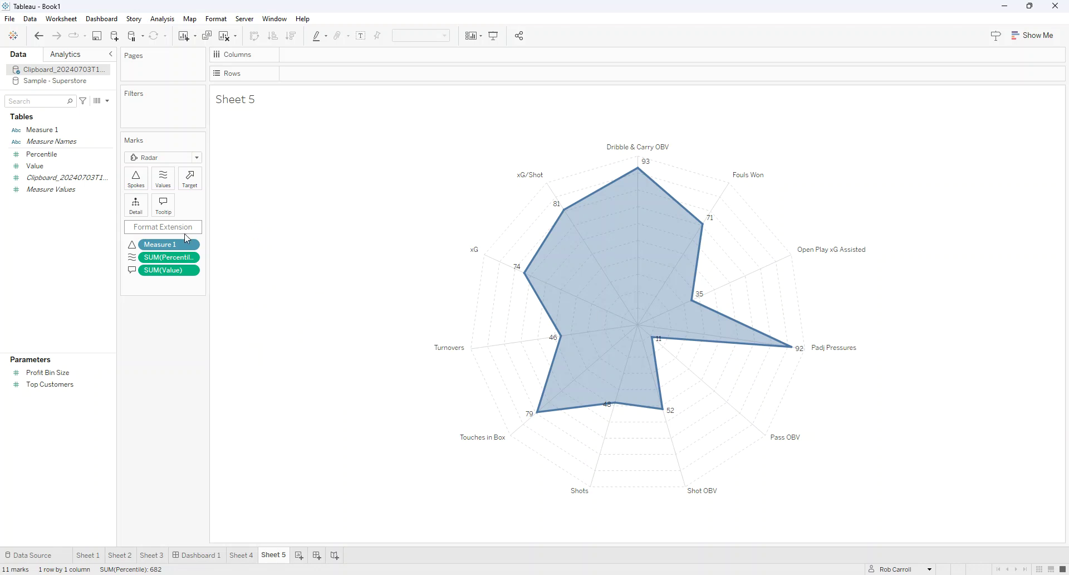
Open the Measure 1 sort settings and switch Sort By to Manual
right_click(164, 248)
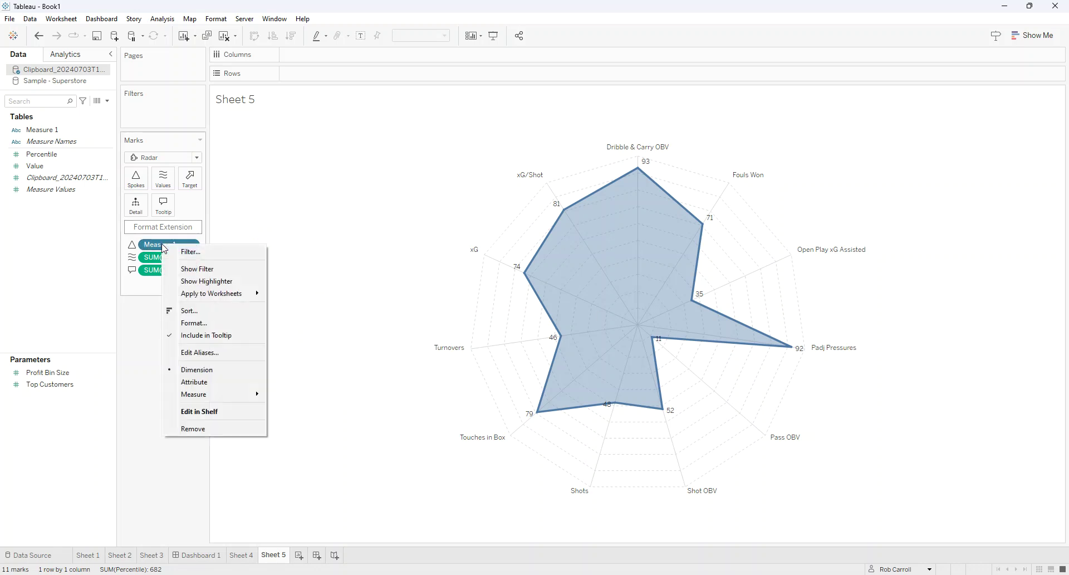
click(209, 312)
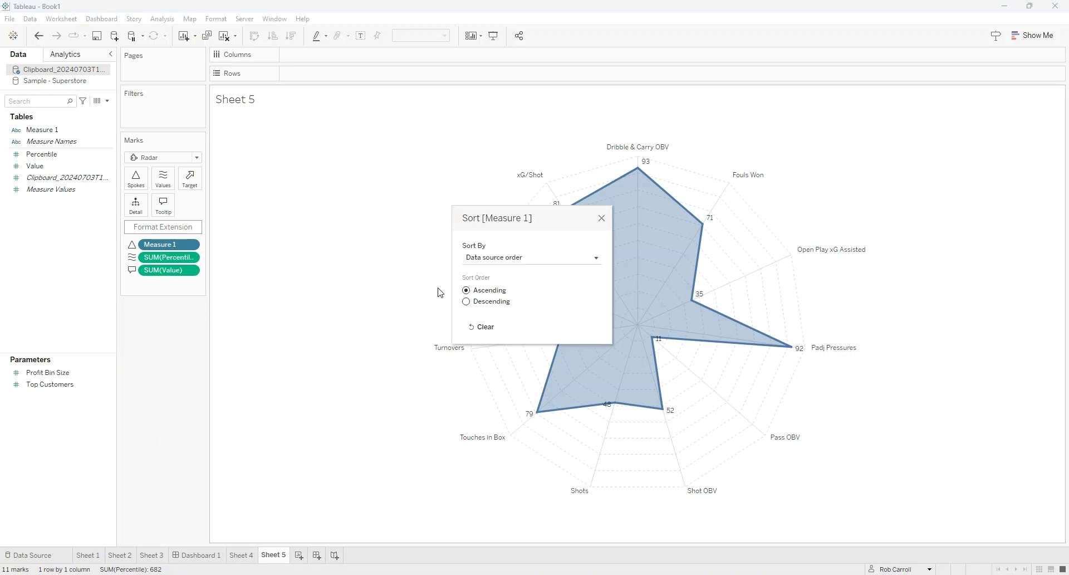
click(535, 257)
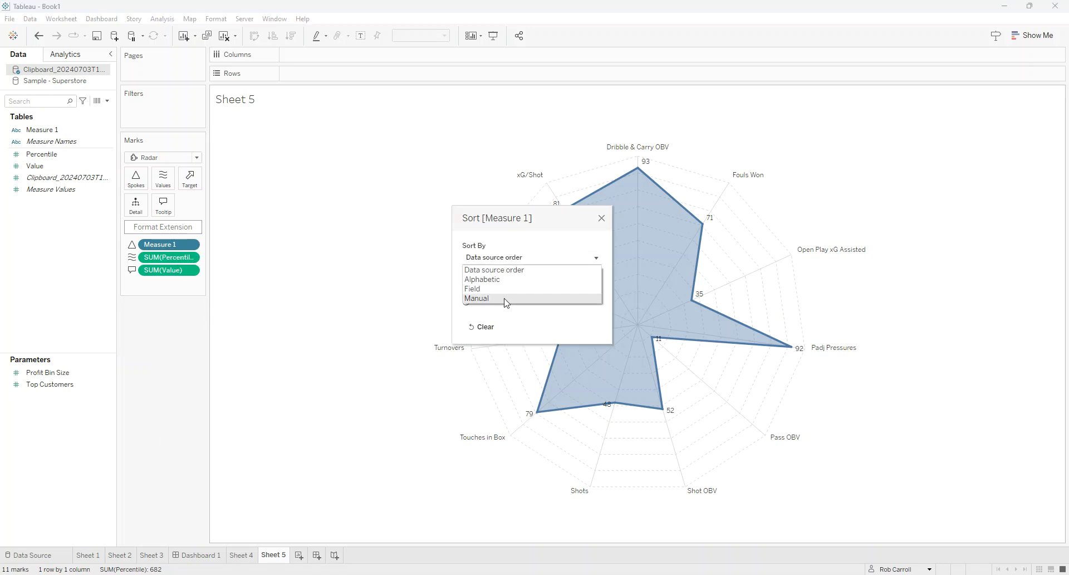
click(506, 299)
drag(540, 220, 355, 191)
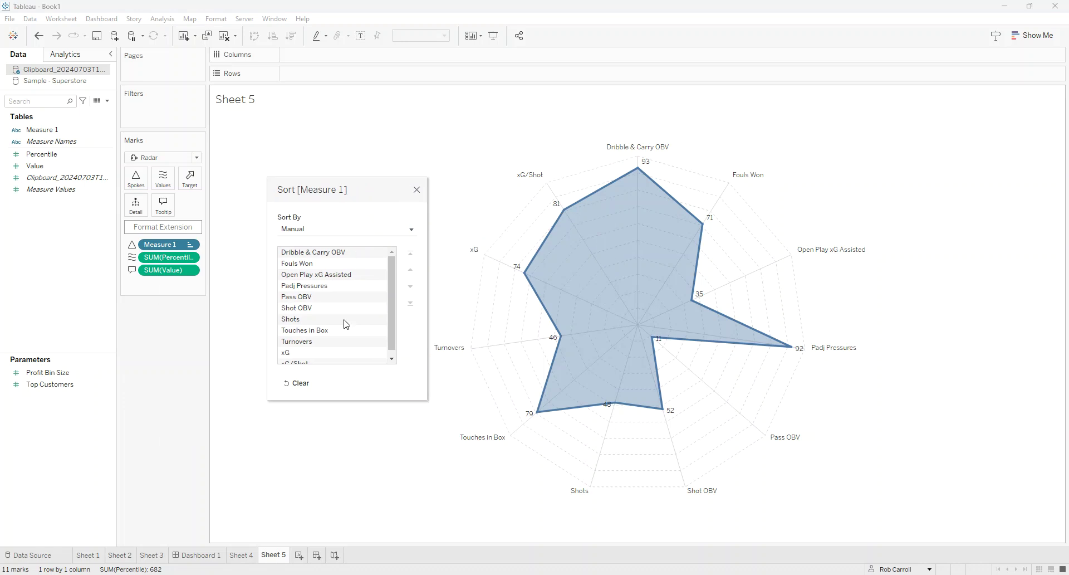
Move Shots to the top and Pass OBV to second place in the spoke order
click(325, 300)
click(329, 322)
click(410, 270)
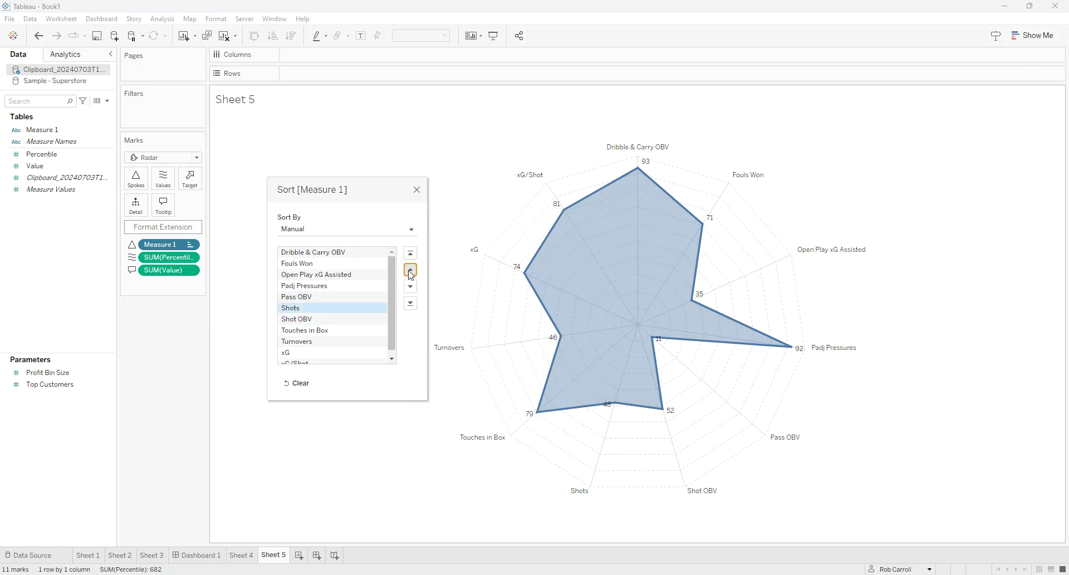
click(409, 270)
click(410, 270)
click(410, 271)
click(410, 271)
click(410, 270)
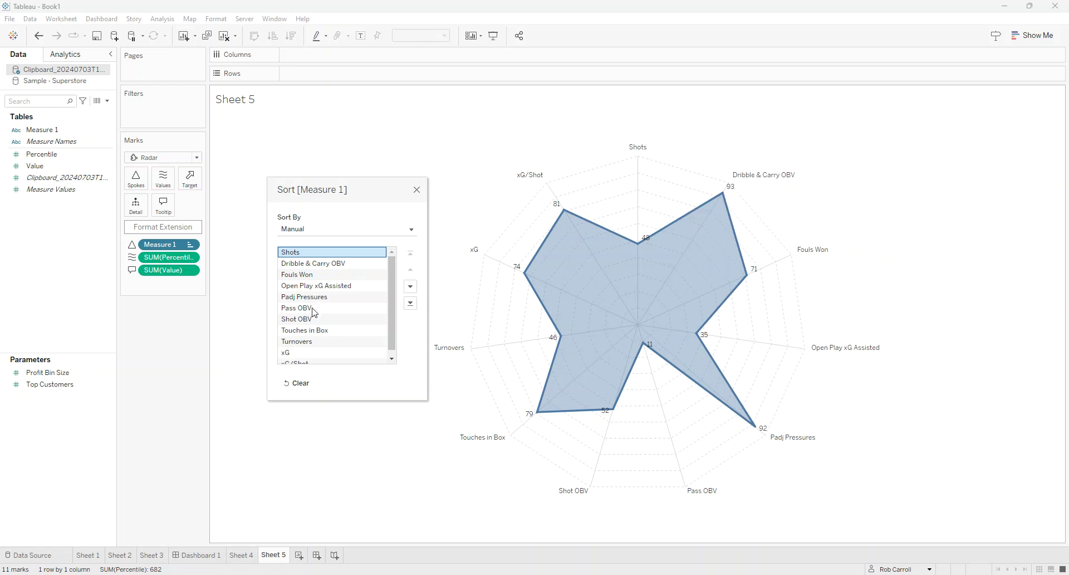
click(314, 308)
click(410, 270)
click(410, 270)
click(409, 270)
click(410, 270)
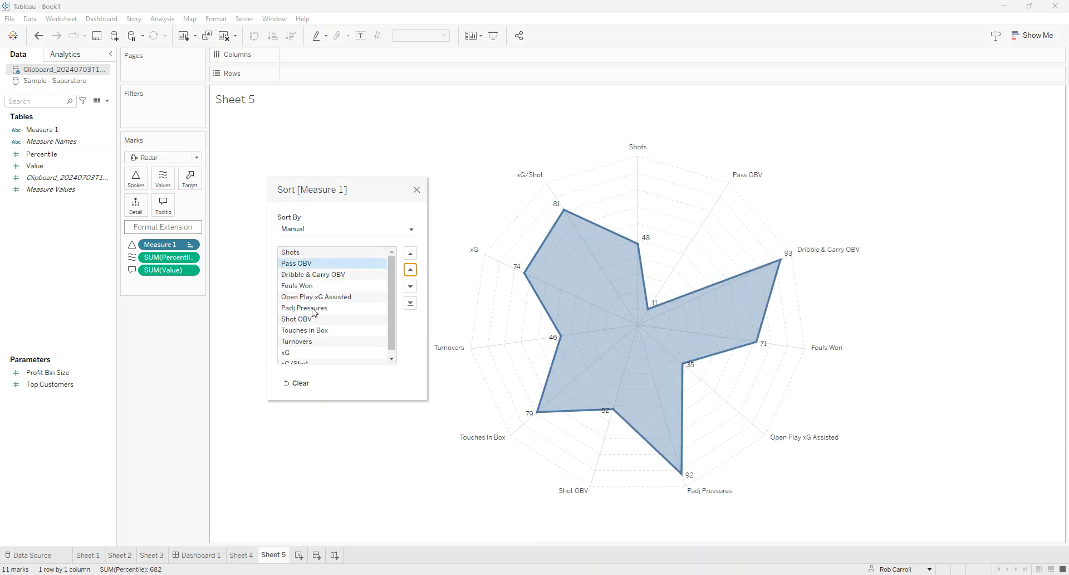
click(417, 191)
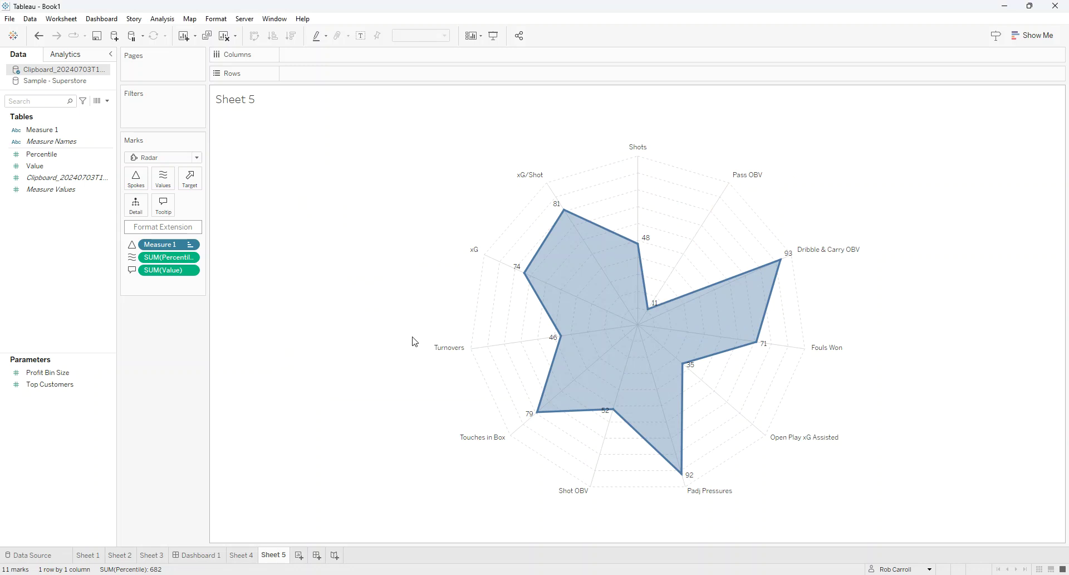
Switch to Sheet 3 to view the original Radars New Viz Extension chart
click(155, 557)
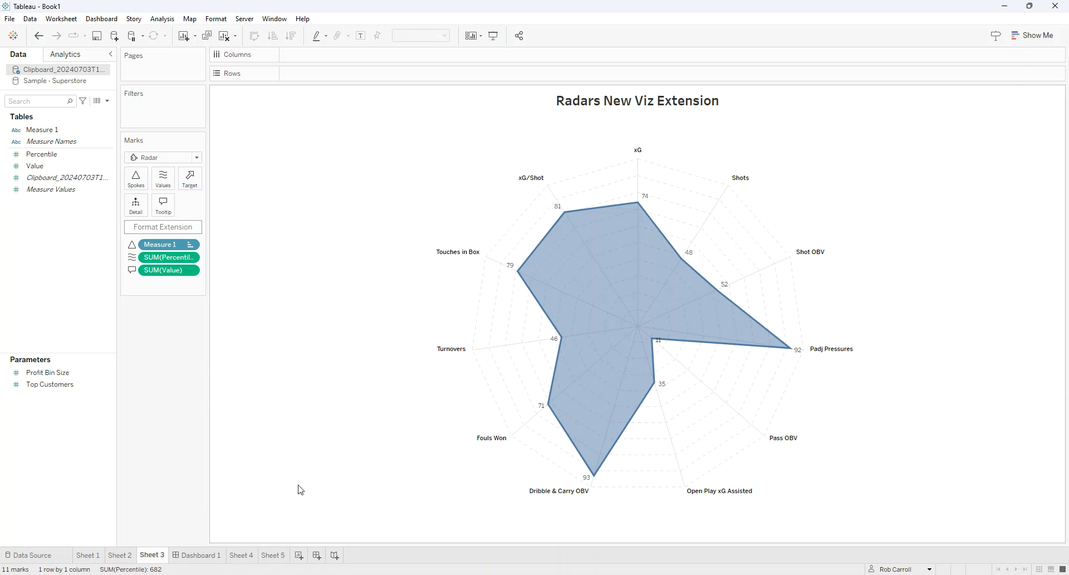